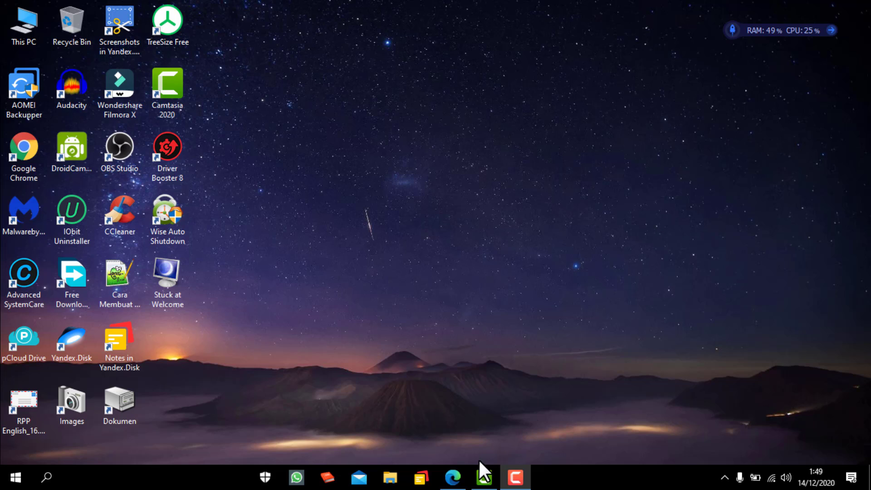
Step: Switch to Microsoft Edge and search the web for "download don't sleep for windows" in a new tab
mouse_move(452, 483)
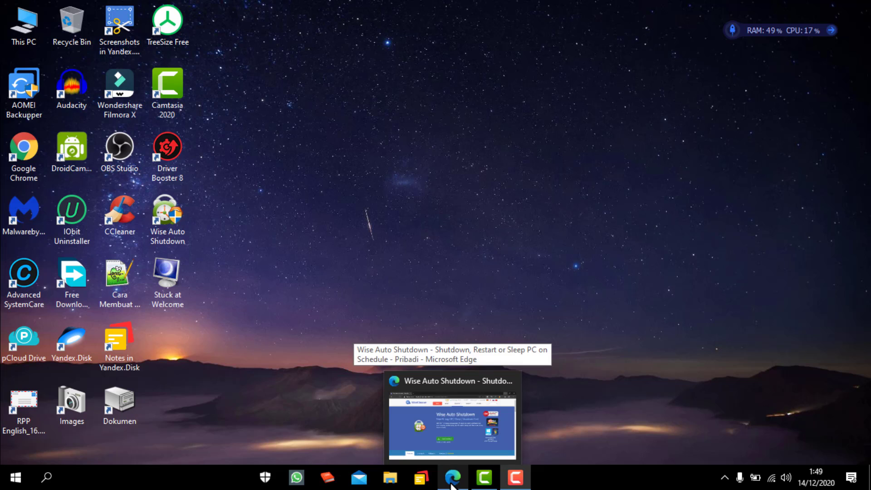
left_click(452, 484)
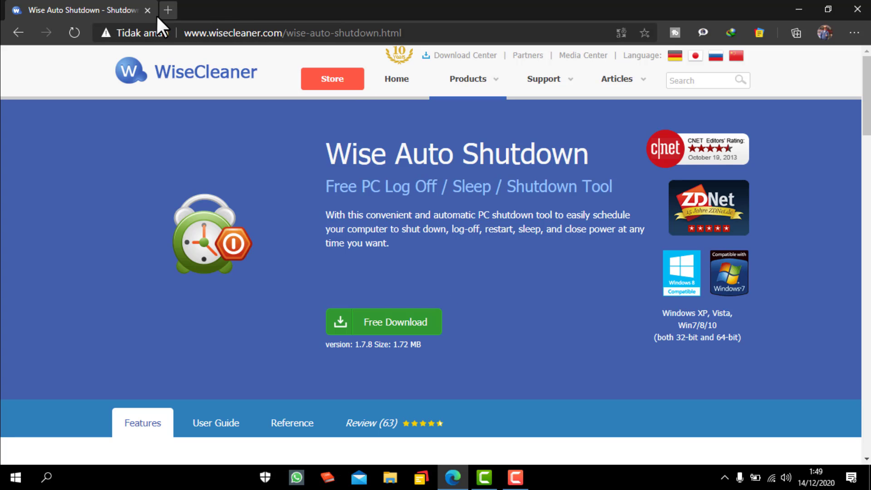
left_click(170, 9)
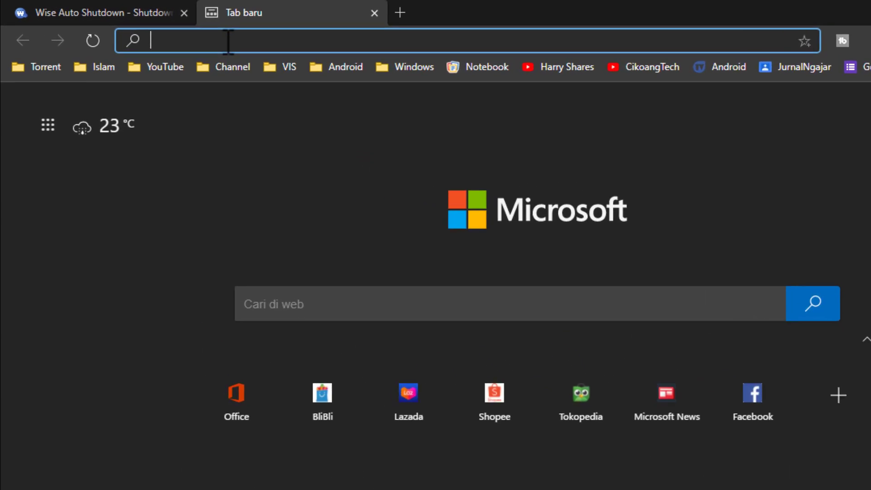
type("downl")
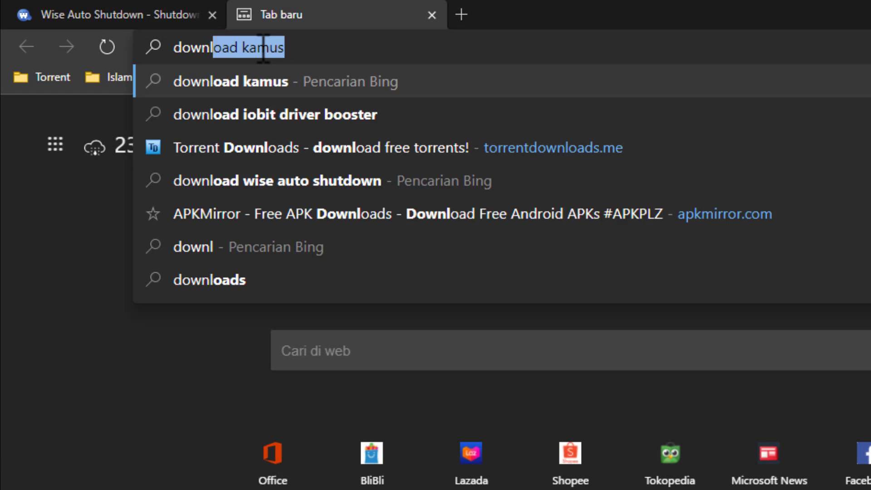
type("oad a")
key("BackSpace")
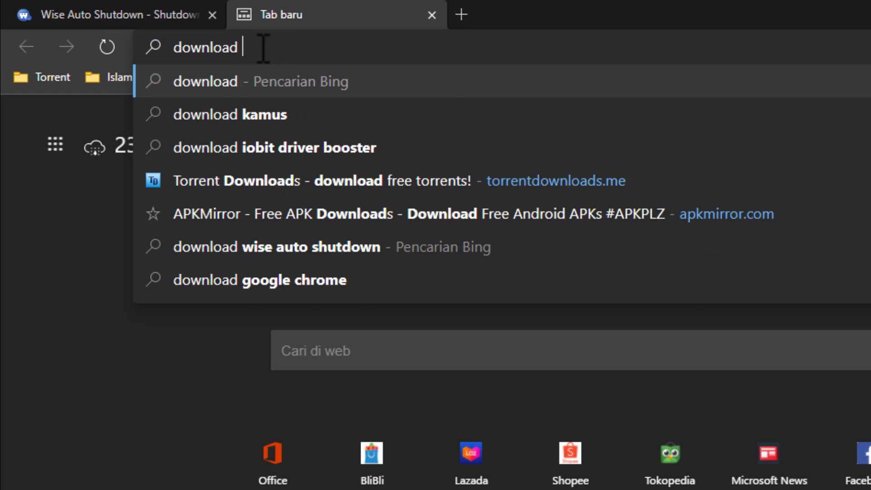
type("dont")
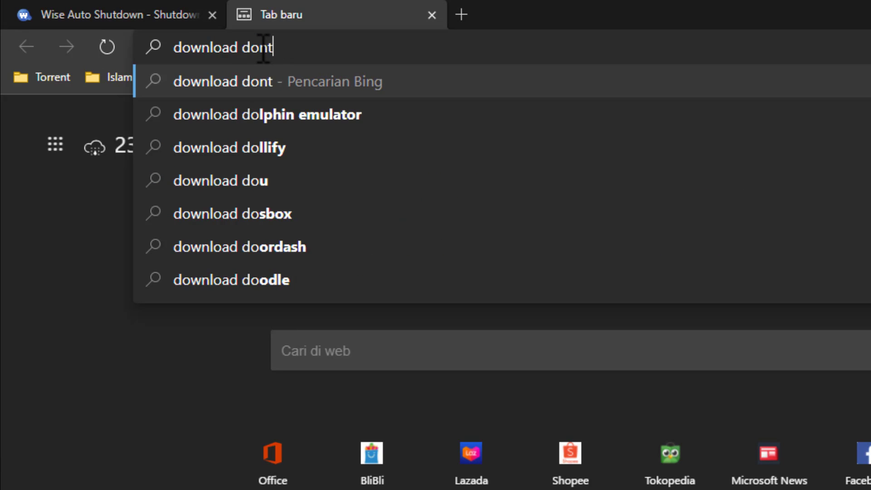
key("BackSpace")
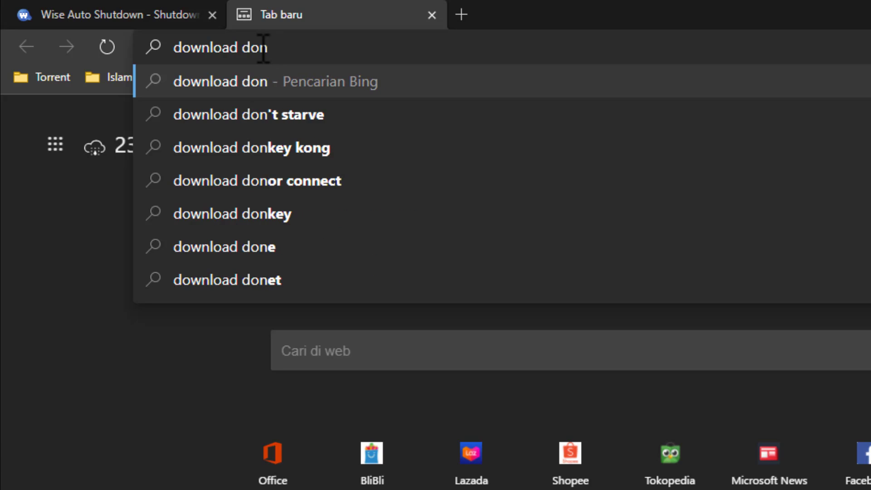
type("'t sleep")
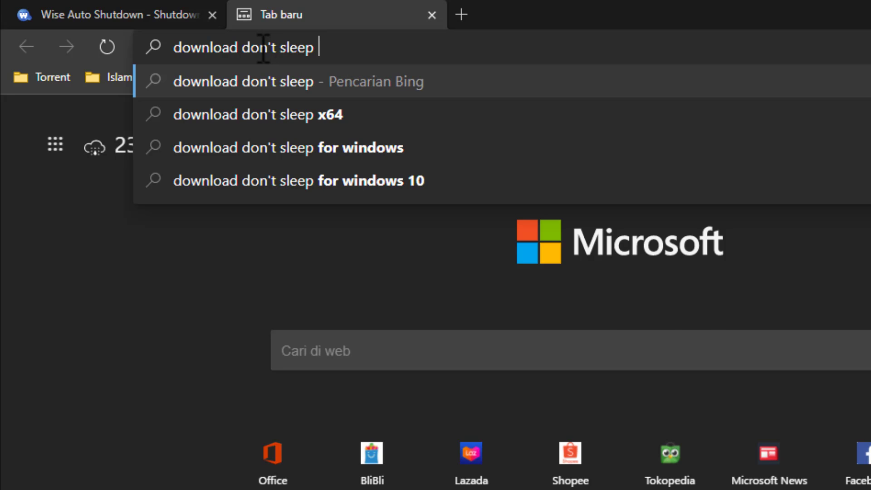
key("Down")
key("Down")
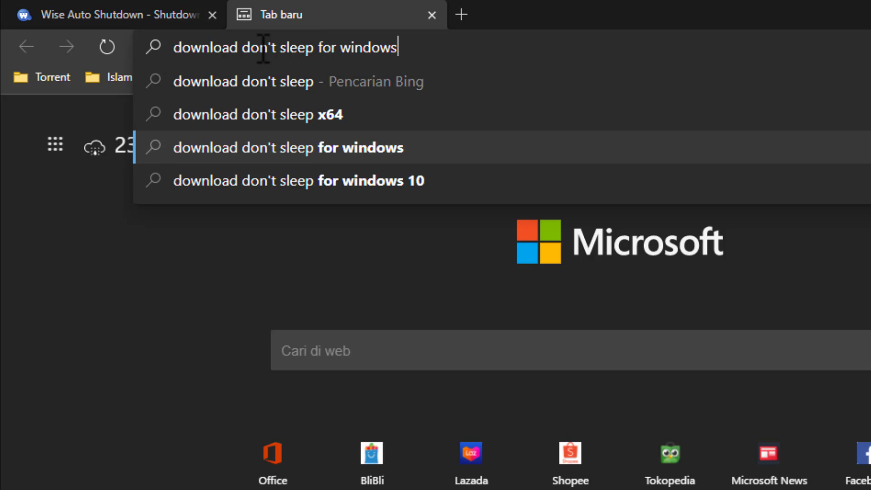
key("Return")
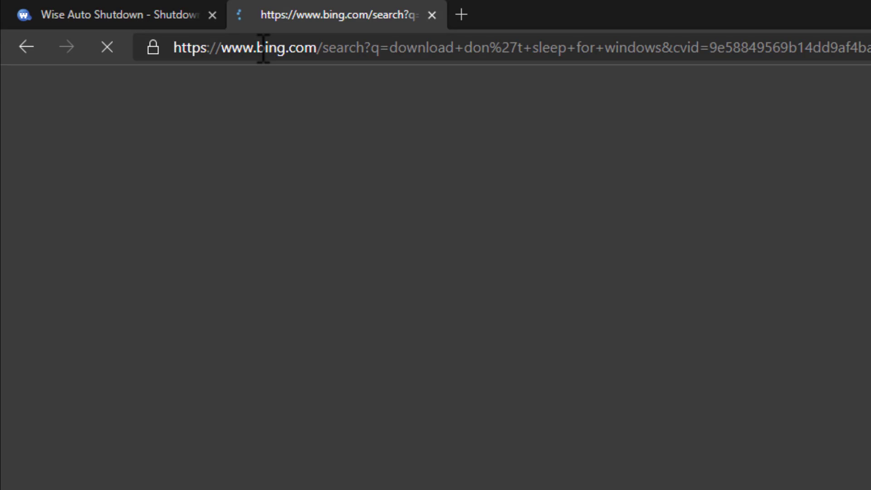
Step: Refine the web search to "download don't sleep for windows softpedia"
scroll(39, 249, "down", 3)
scroll(38, 236, "down", 5)
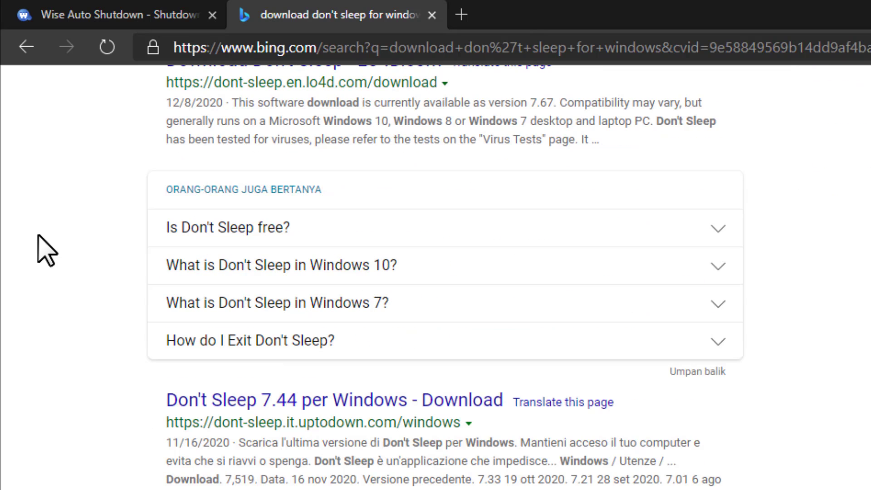
scroll(43, 249, "up", 8)
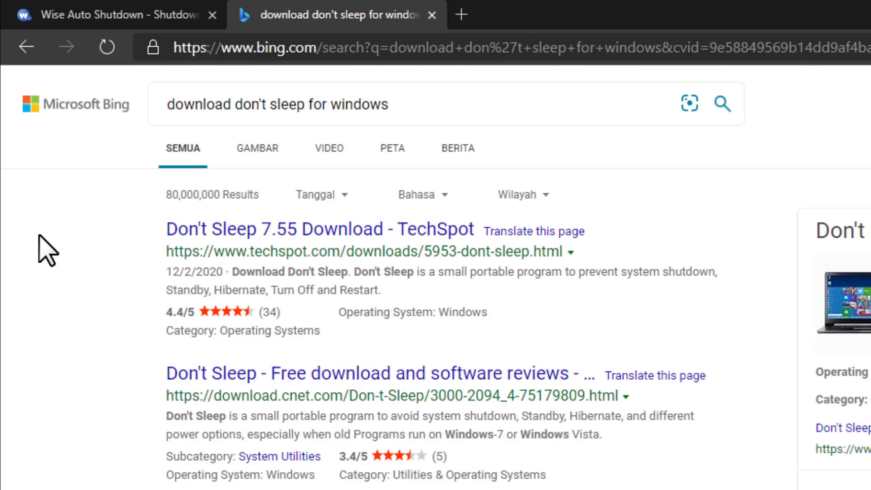
left_click(473, 111)
type("so")
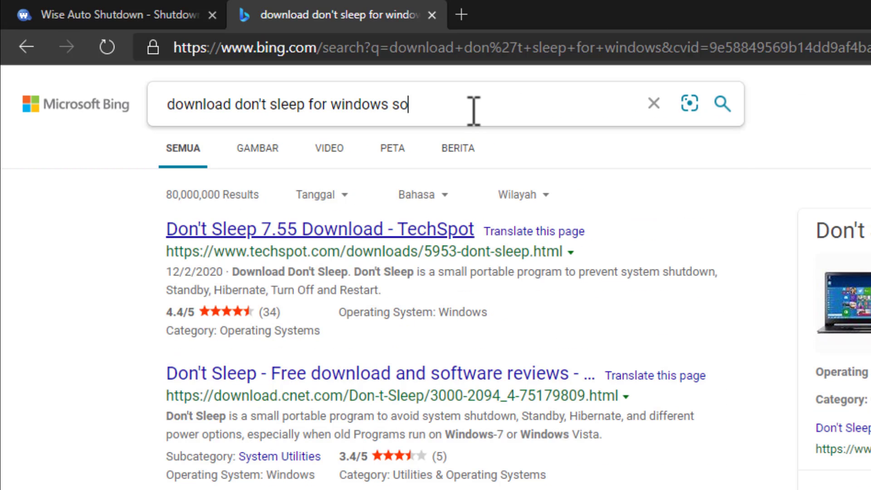
type("ftpedia")
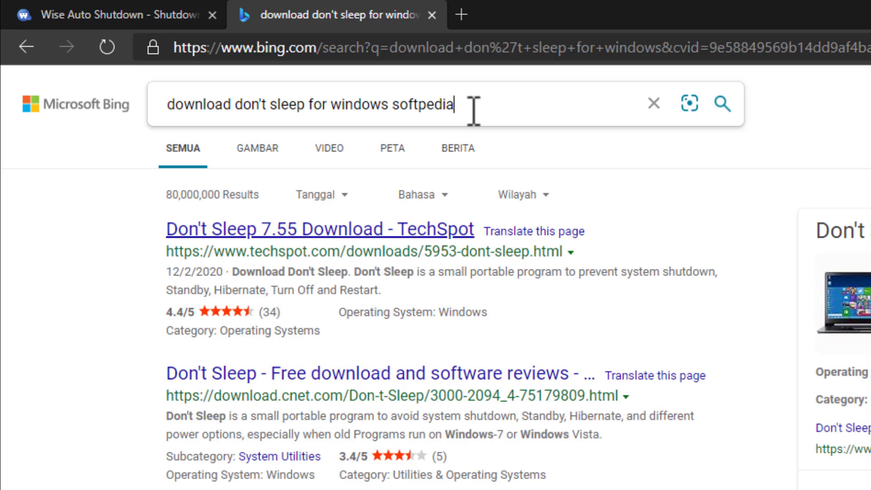
key("Return")
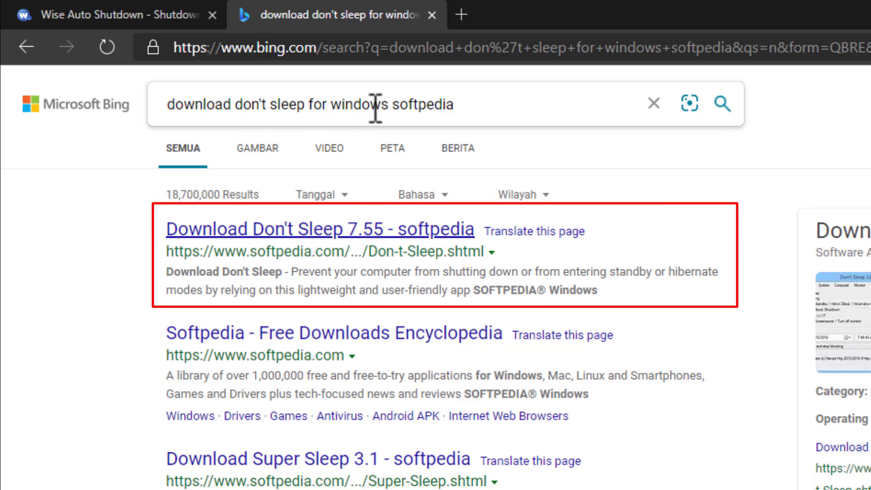
Step: Open the Softpedia download page for Don't Sleep from the results and dismiss the offer to translate it
left_click(355, 233)
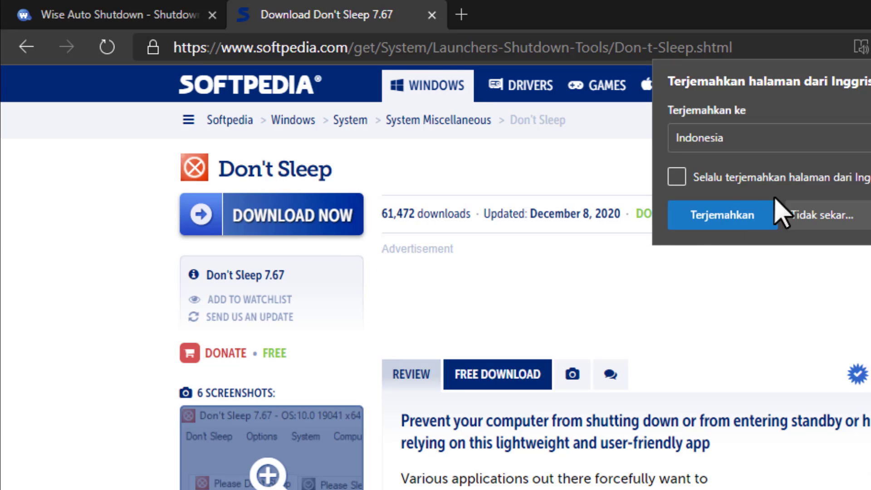
key("Escape")
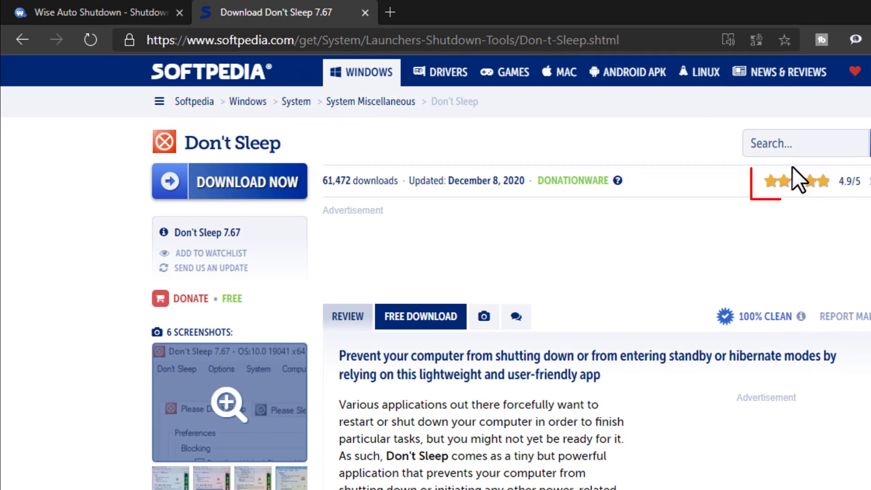
left_click(769, 180)
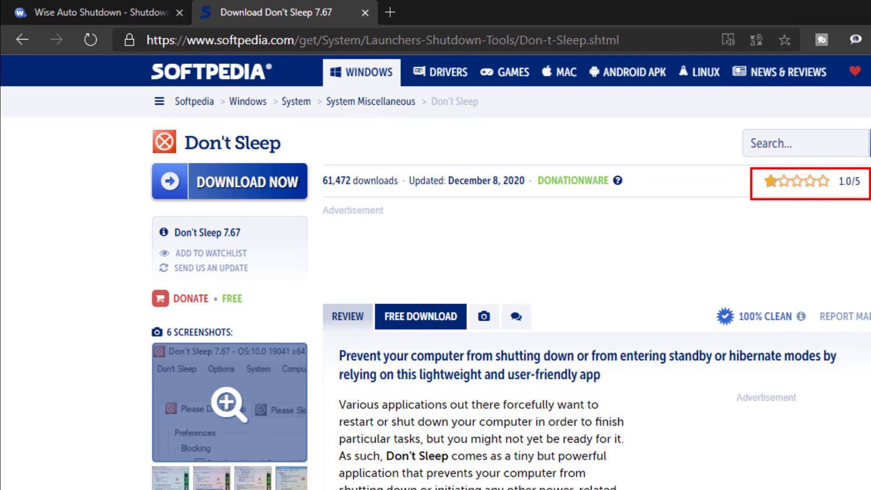
left_click(824, 182)
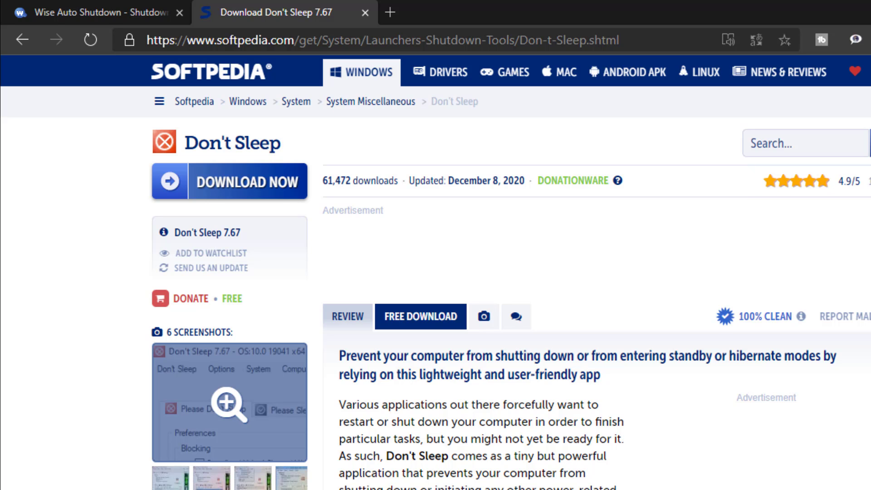
Step: Download the x64 version of Don't Sleep from Softpedia Secure Download (US) as DontSleep_x64.zip into E:\2 IDM FOLDER 2020
scroll(511, 300, "down", 15)
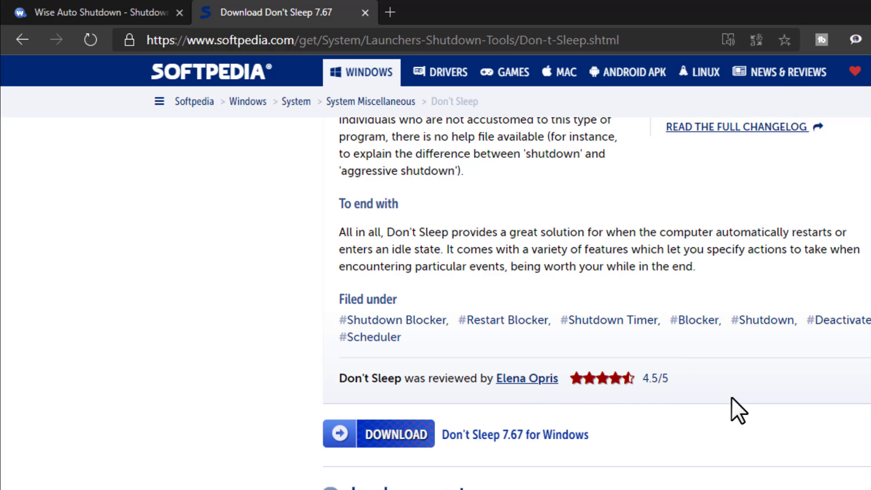
left_click(396, 436)
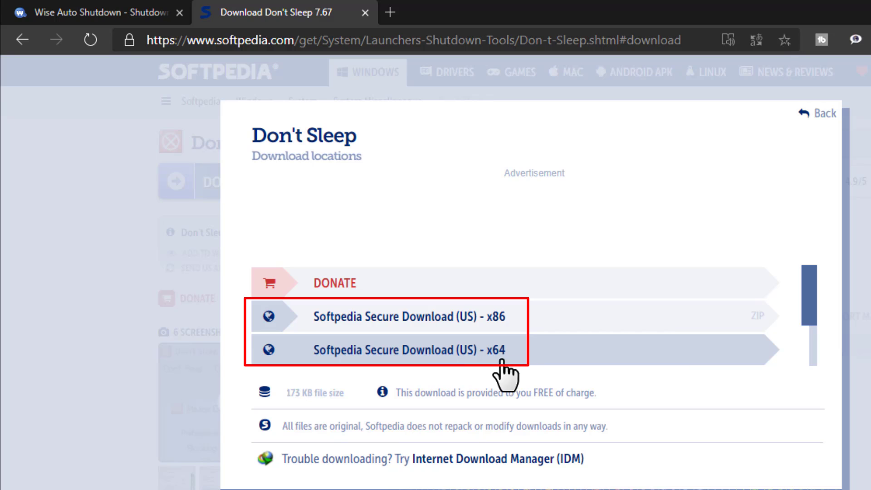
left_click(425, 350)
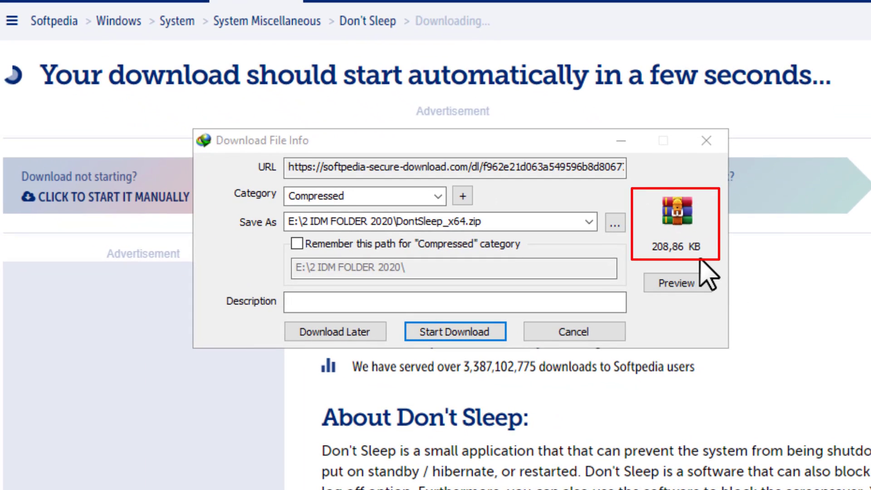
left_click(483, 334)
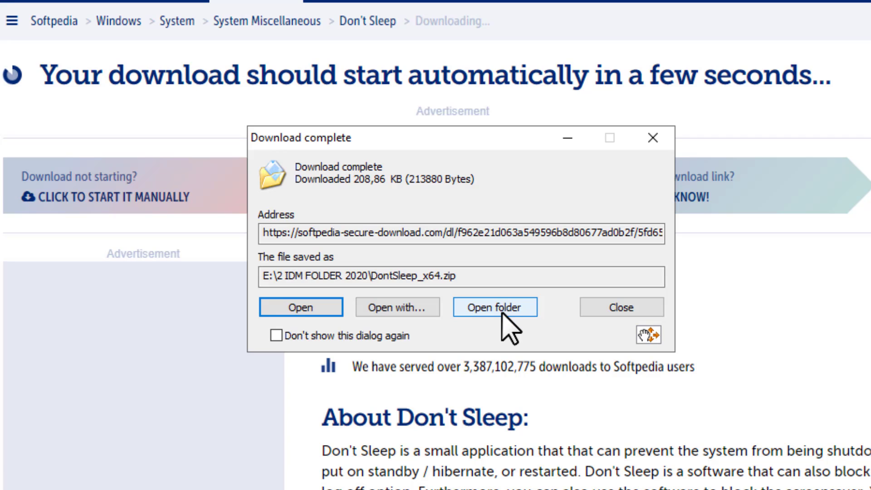
Step: Open the folder holding the download and launch the DontSleep_x64 application from its "DON'T SLEEP software" subfolder
left_click(503, 308)
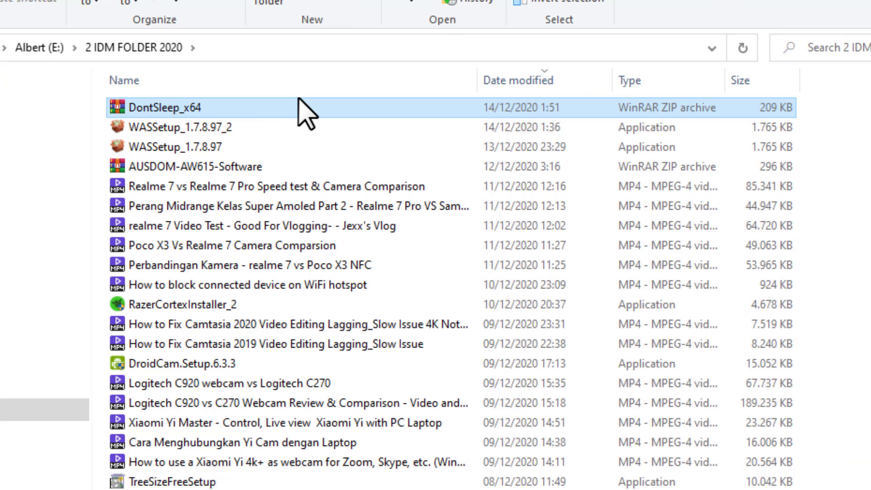
scroll(451, 290, "down", 13)
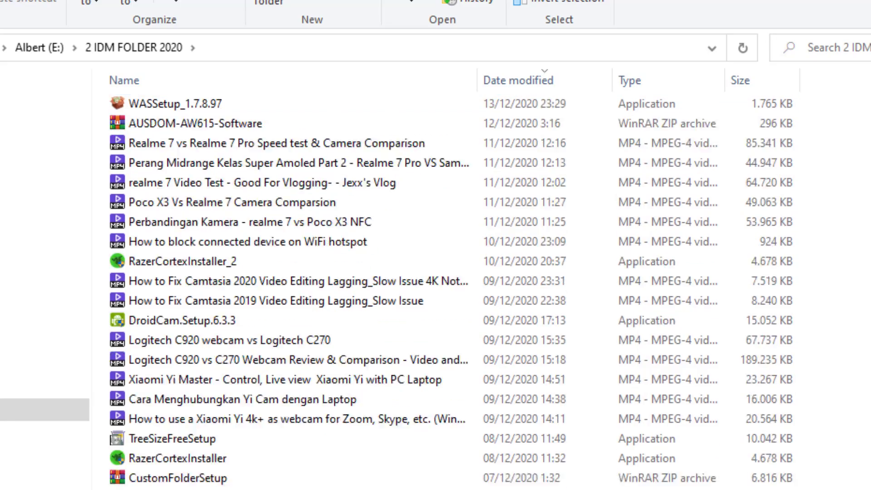
scroll(297, 415, "down", 8)
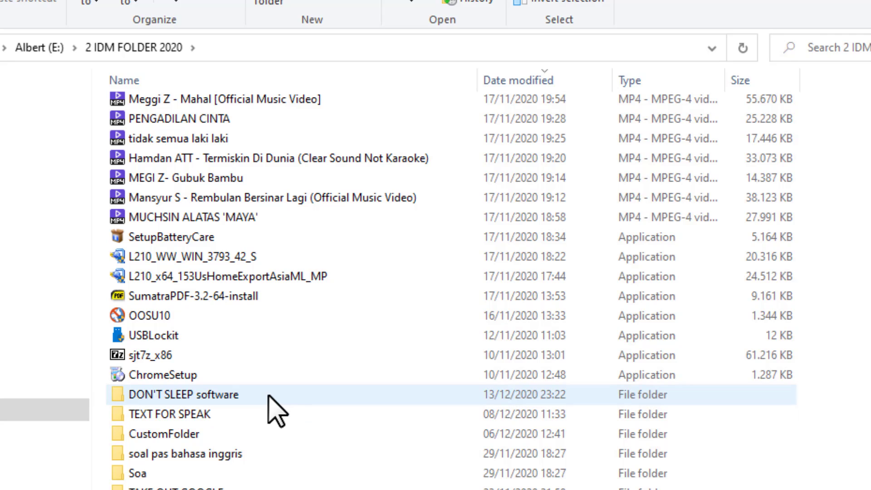
left_click(268, 395)
double_click(268, 396)
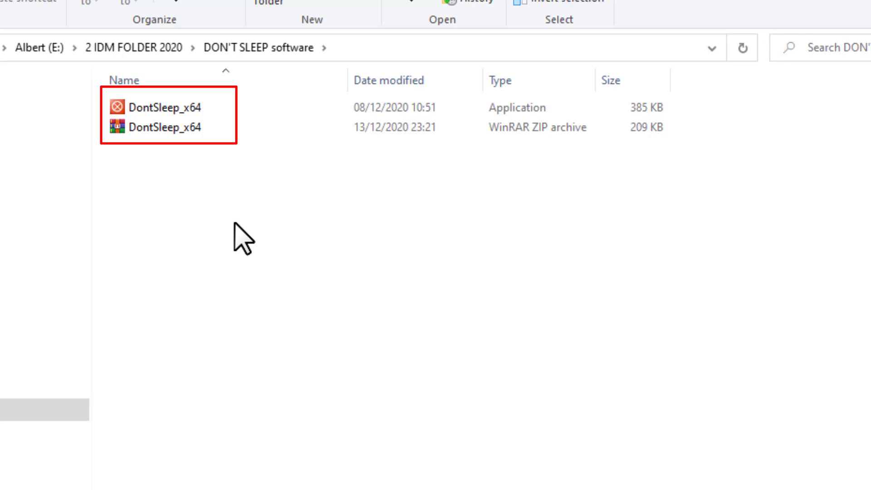
double_click(219, 113)
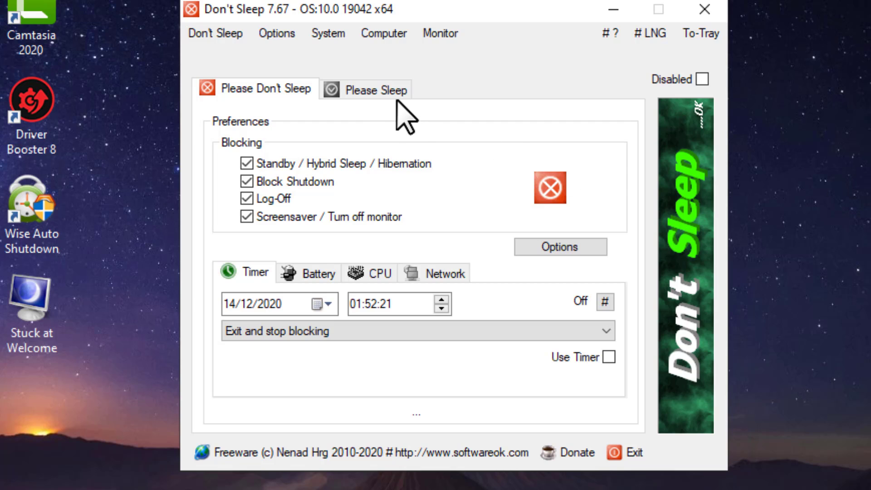
Step: In the Please Sleep settings, set the monitor to turn off after 30 sec. without keyboard or mouse events
left_click(376, 89)
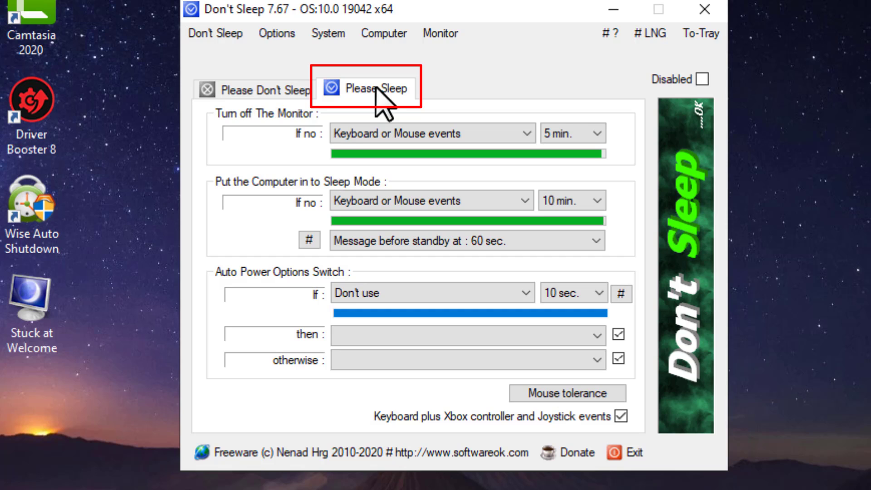
left_click(572, 136)
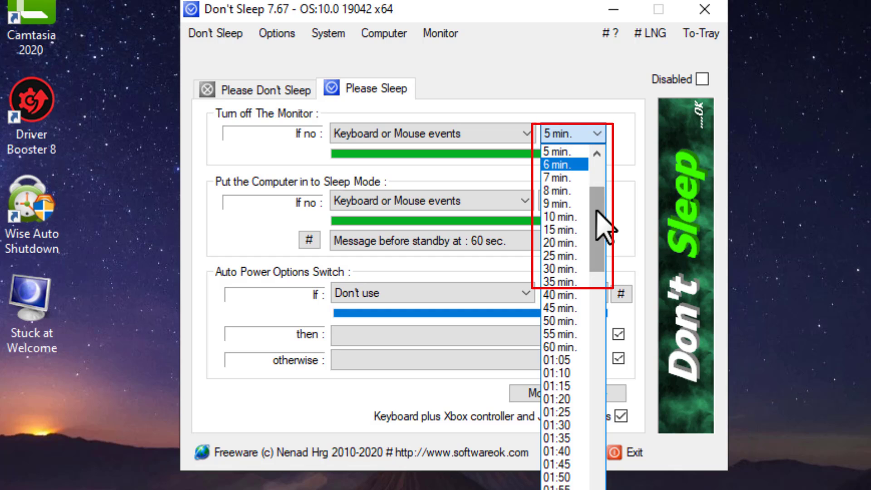
left_click_drag(596, 209, 602, 179)
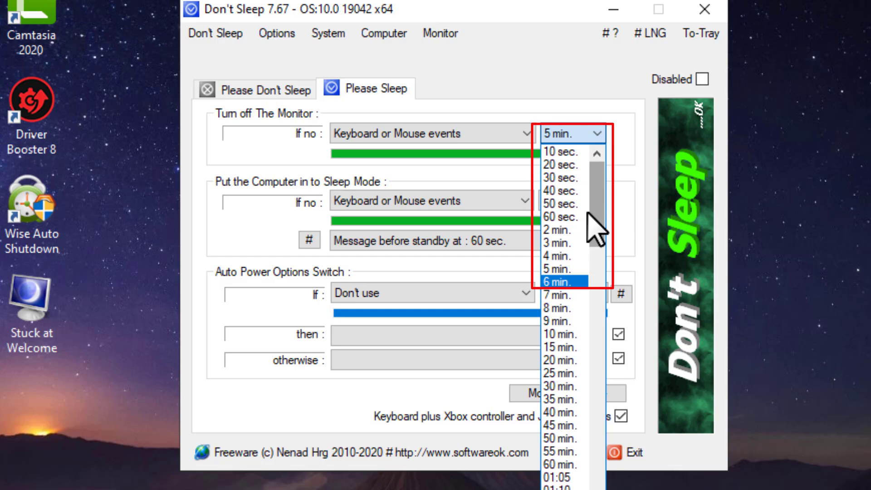
left_click(574, 178)
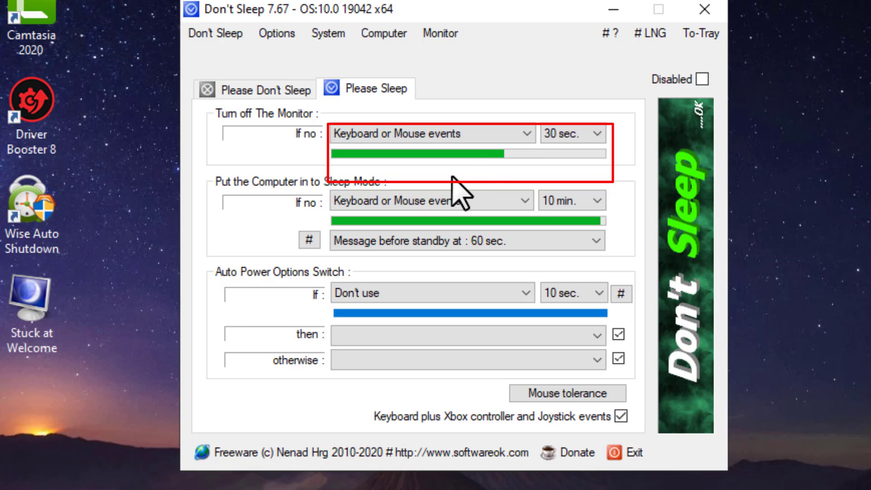
Step: Try to set the monitor turn-off delay to 5 min
left_click(575, 135)
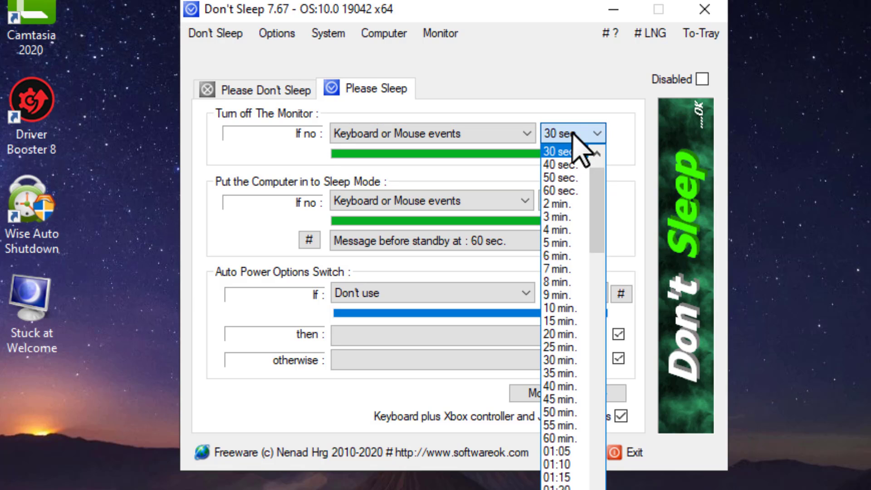
left_click(576, 243)
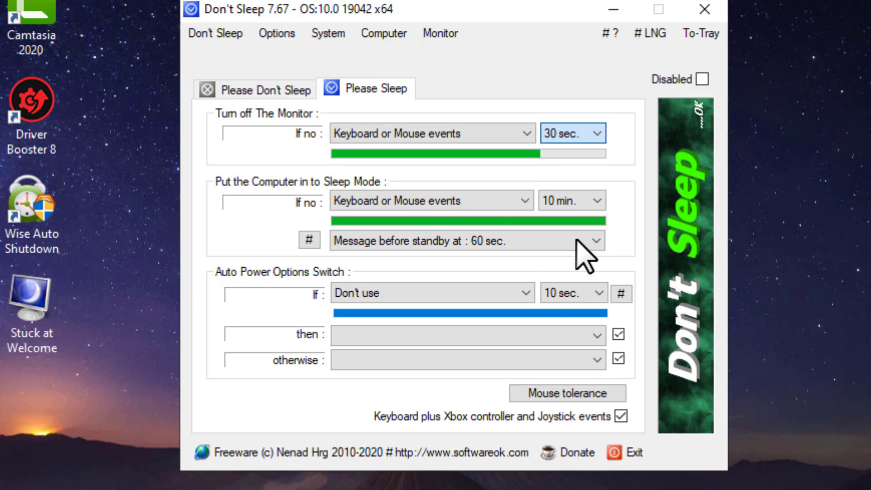
Step: In the Please Don't Sleep settings, enable the timer with the end time 02:24:06
left_click(265, 90)
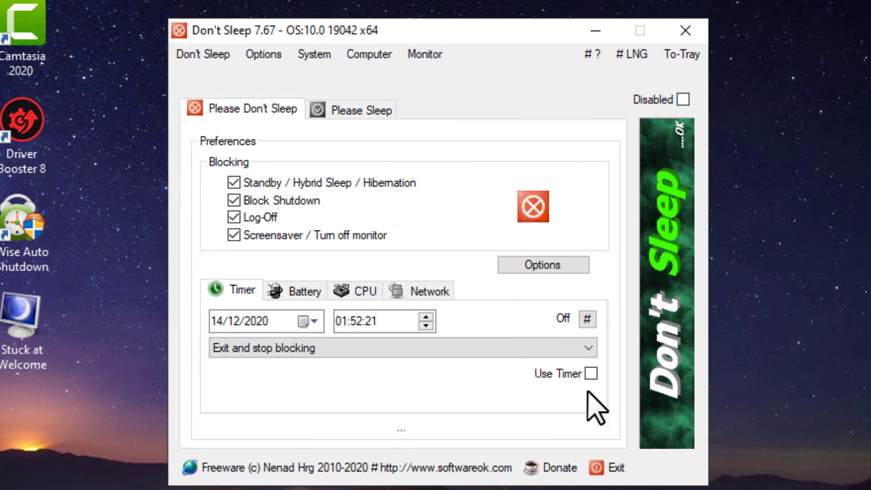
left_click(591, 372)
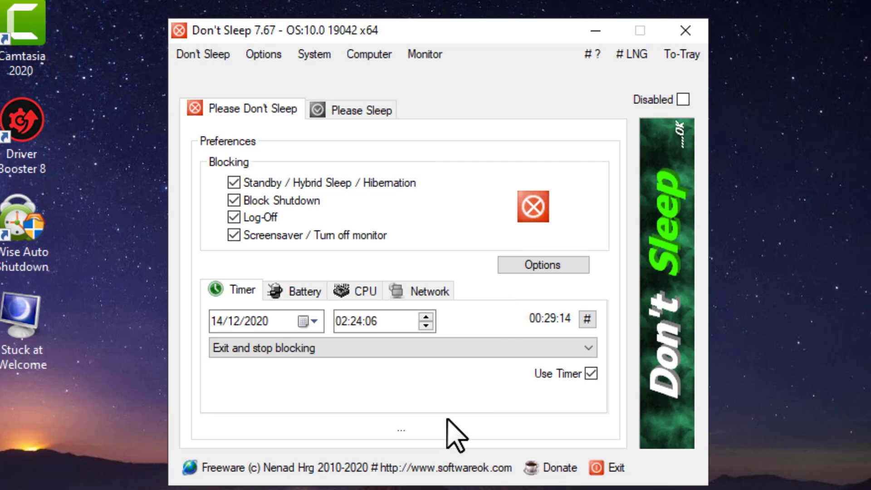
Step: Turn off the blocking timer and close the Don't Sleep window
left_click(591, 373)
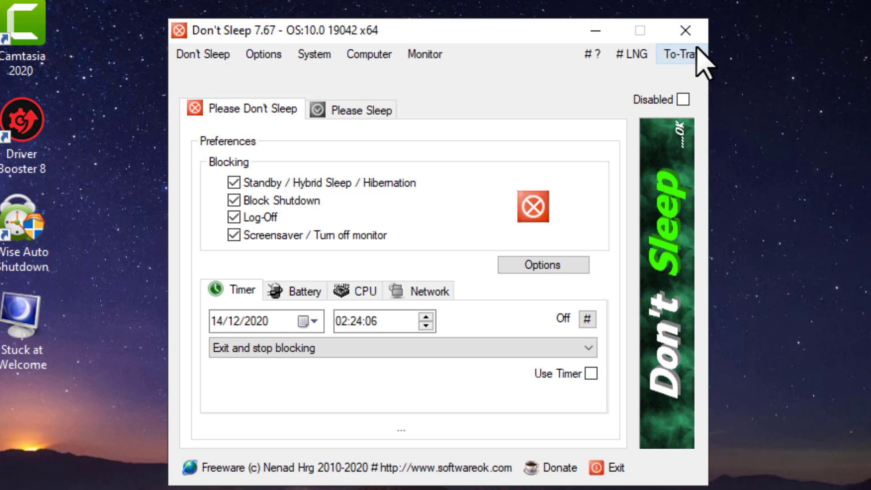
left_click(685, 30)
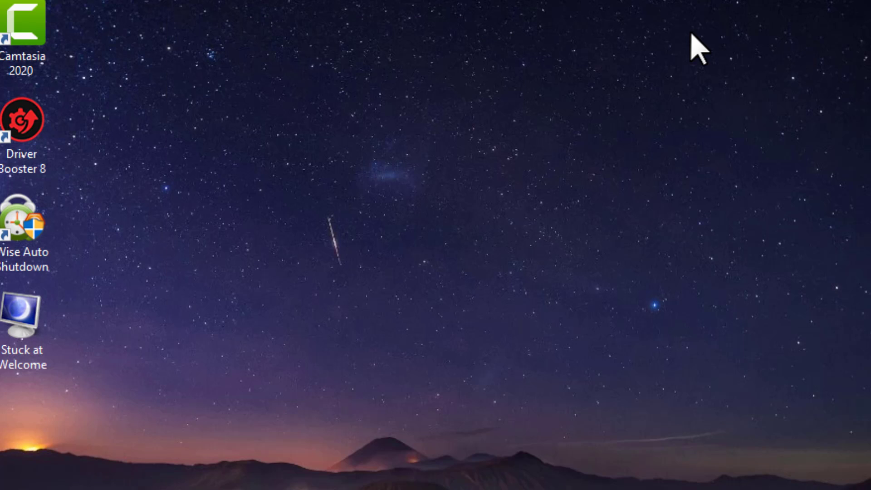